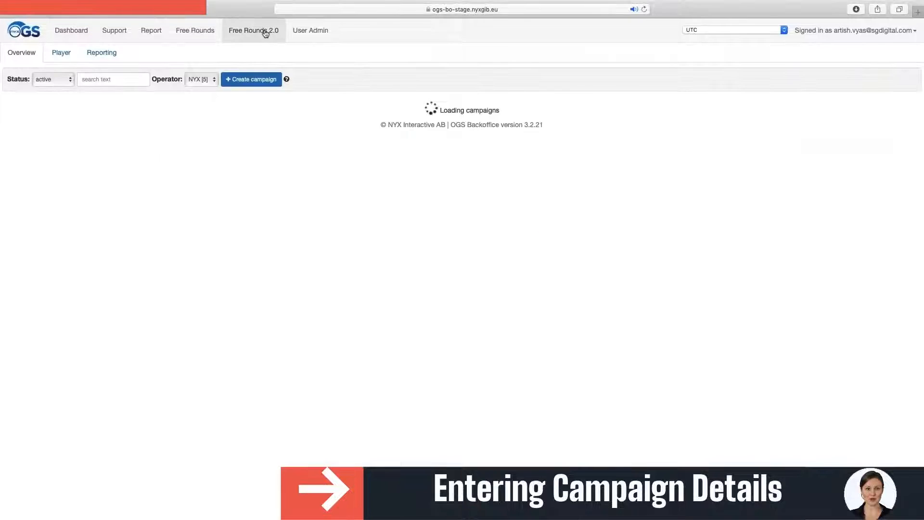
- Start a new Free Rounds 2.0 campaign to open the Create Campaign form for NYX
left_click(270, 82)
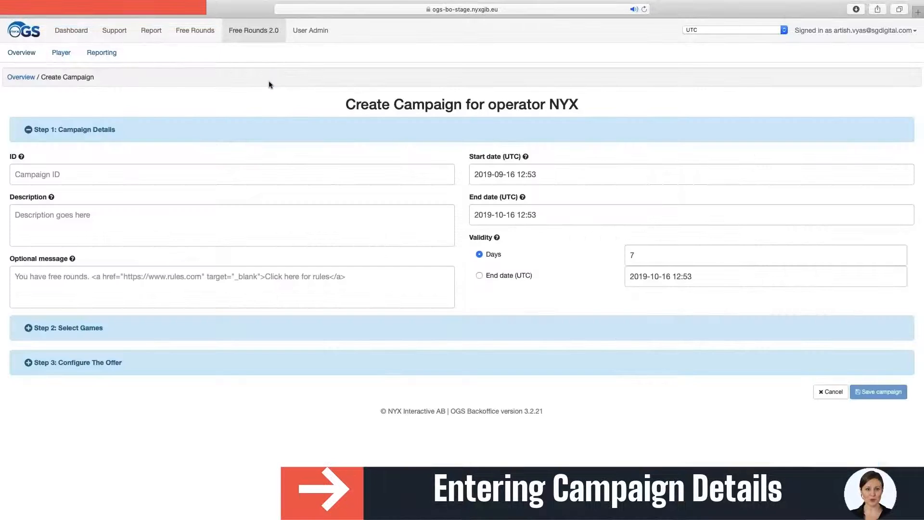
- Enter campaign ID FreeRoundsVideo1Demo and description 'A demo for free rounds set up'
left_click(214, 175)
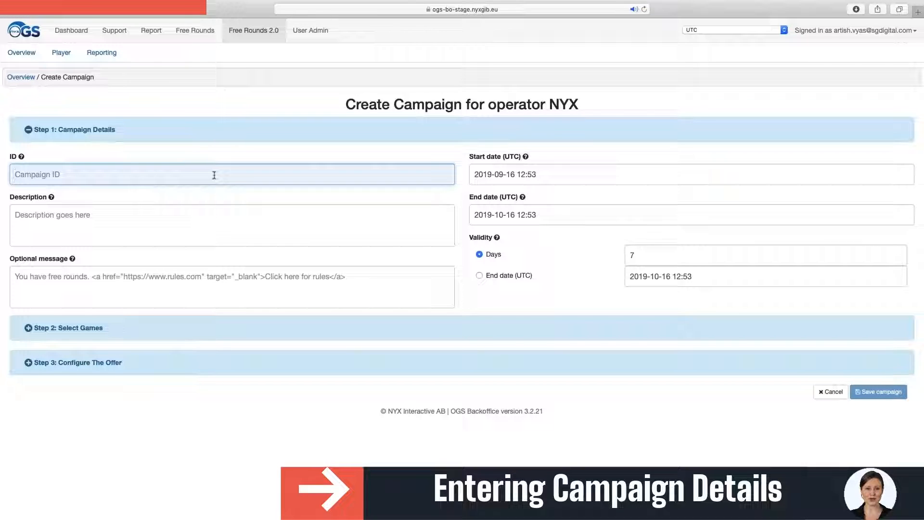
type("FreeRoundsVideo1Demo")
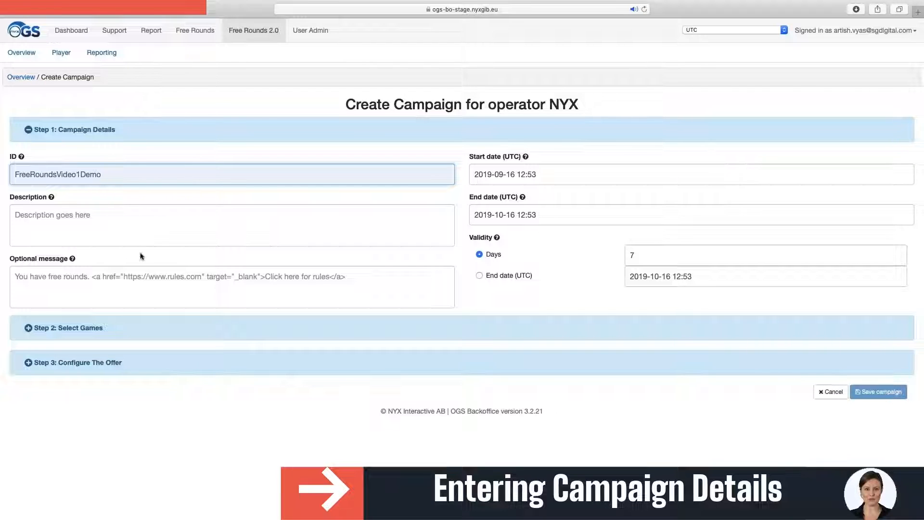
left_click(137, 236)
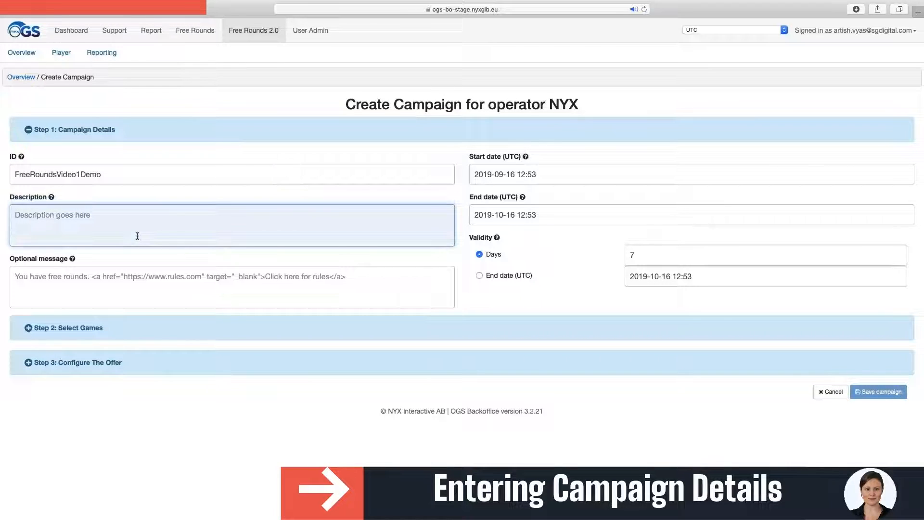
type("A demo for free rounds set up")
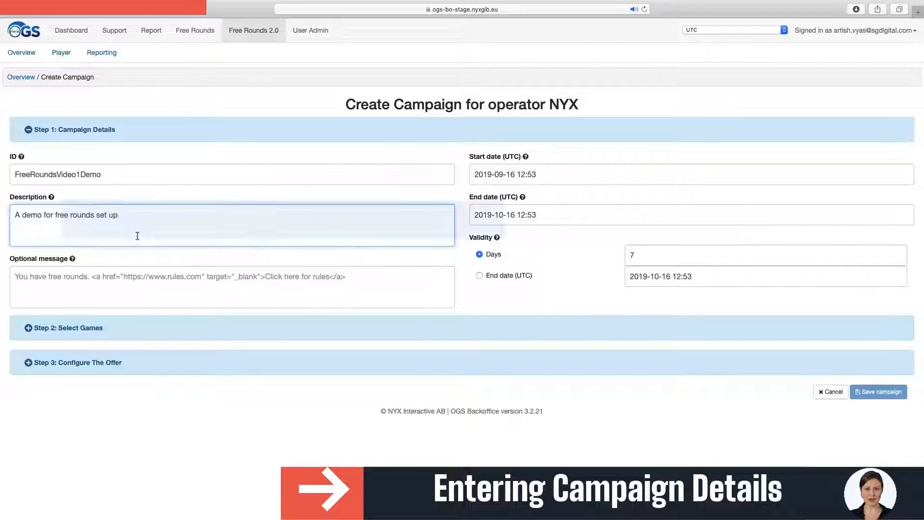
key("Tab")
- Set the start date to 16 September and end date to 16 October 2019, 12:53 UTC
left_click(525, 174)
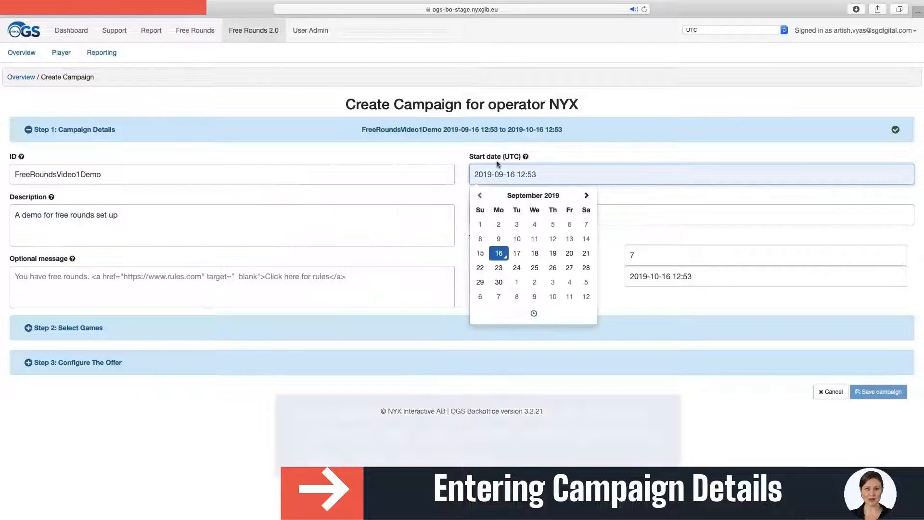
left_click(499, 254)
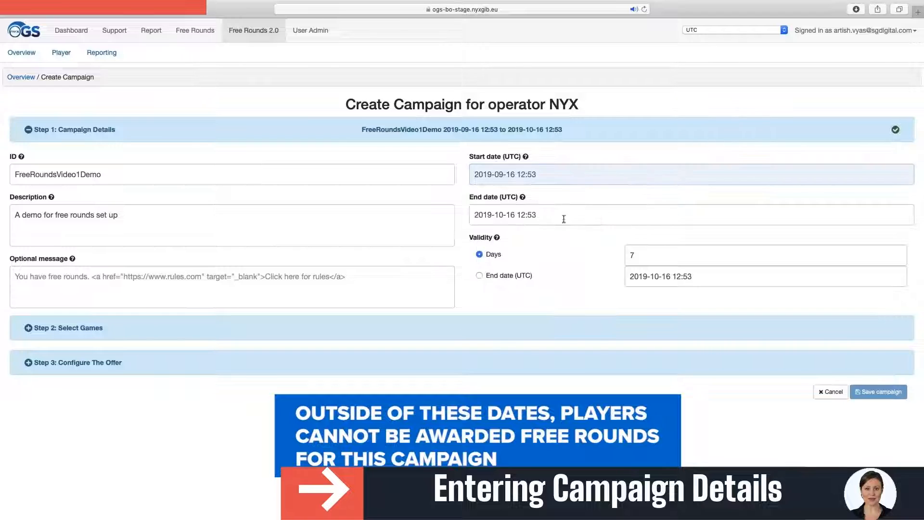
left_click(514, 215)
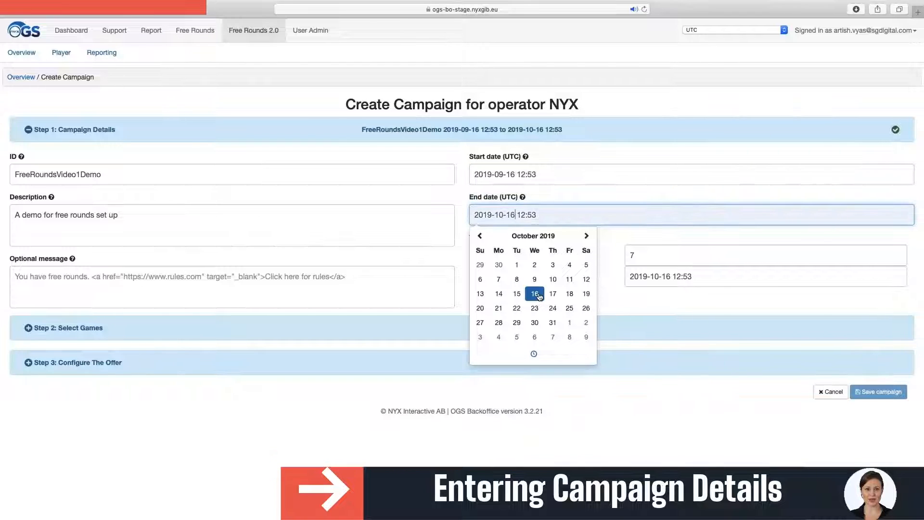
left_click(618, 302)
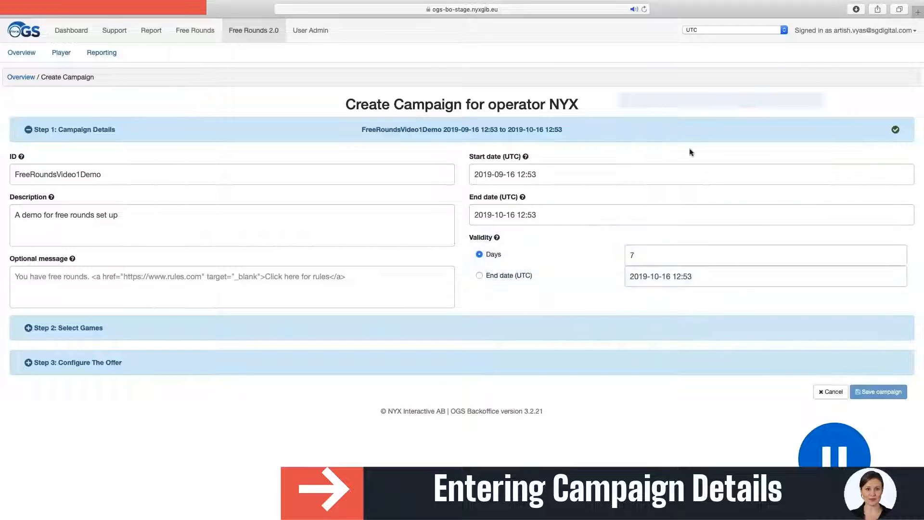
left_click(785, 30)
scroll(741, 31, "up", 3)
scroll(736, 32, "up", 5)
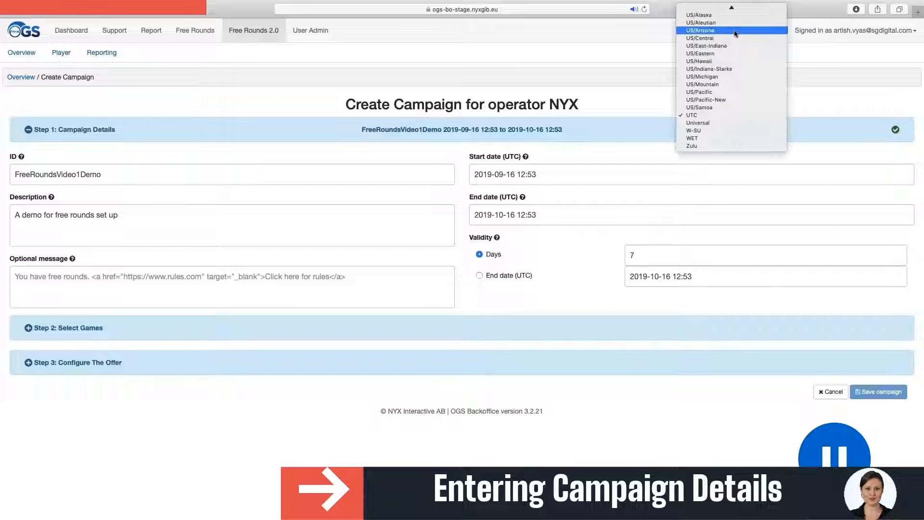
- Keep UTC as the time zone and set the optional message to 'You have free rounds.'
left_click(711, 116)
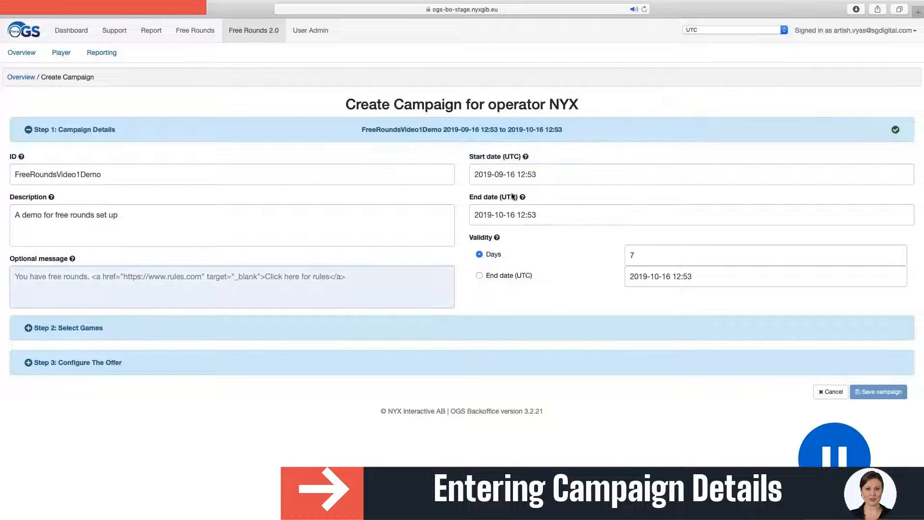
left_click(225, 289)
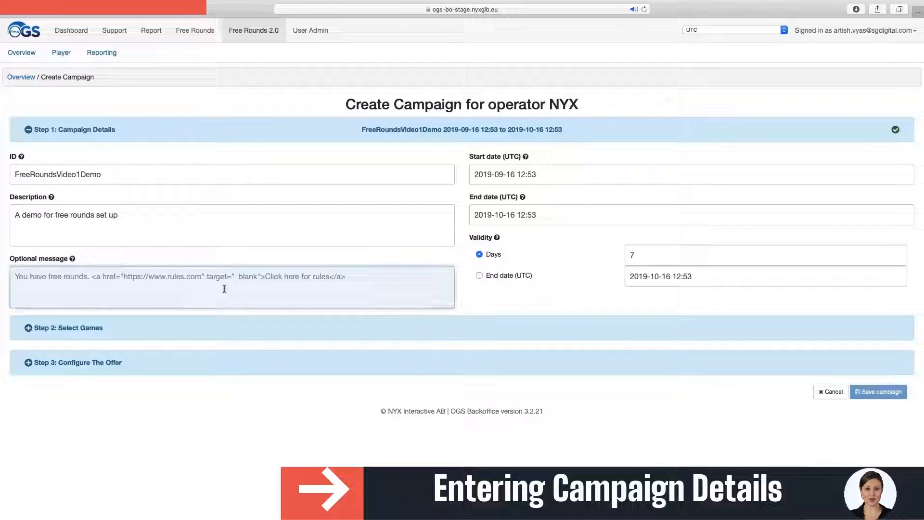
type("You have free rounds")
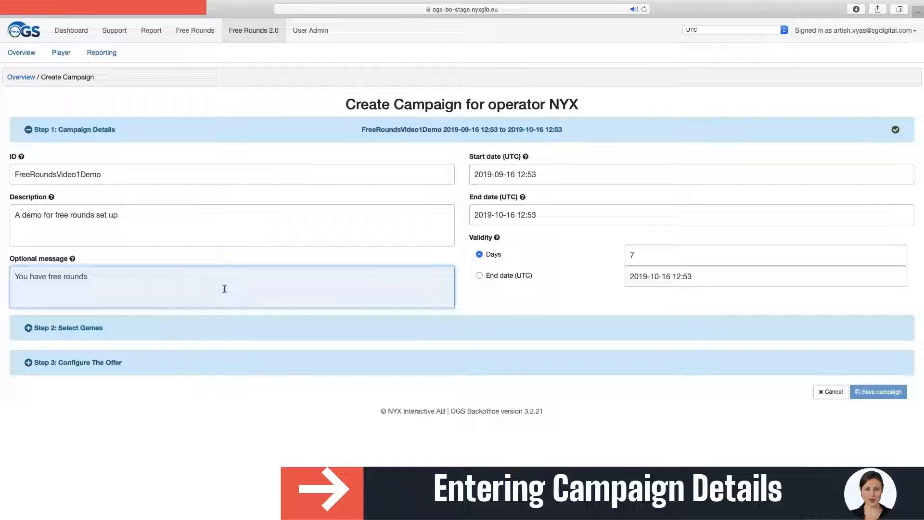
type(".")
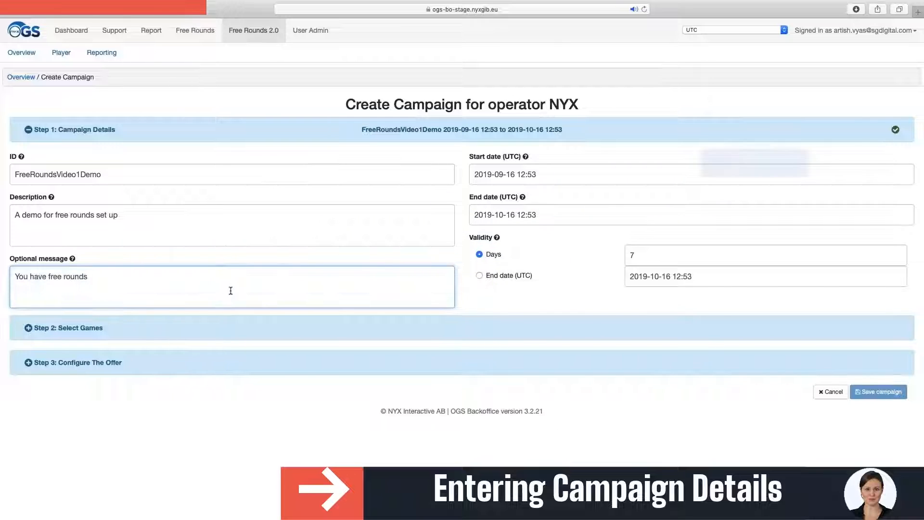
left_click(29, 328)
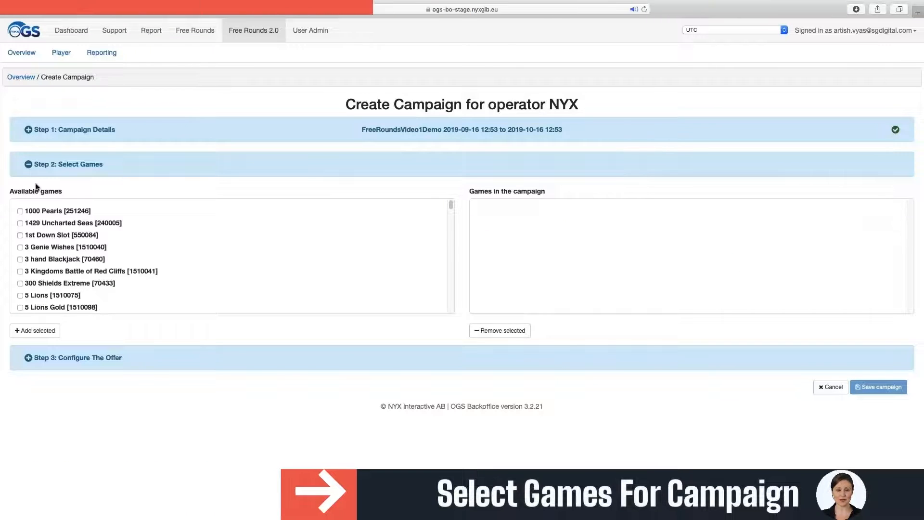
- Add Bonanza and Medusa Megaways to the campaign's selected games
scroll(39, 237, "down", 2)
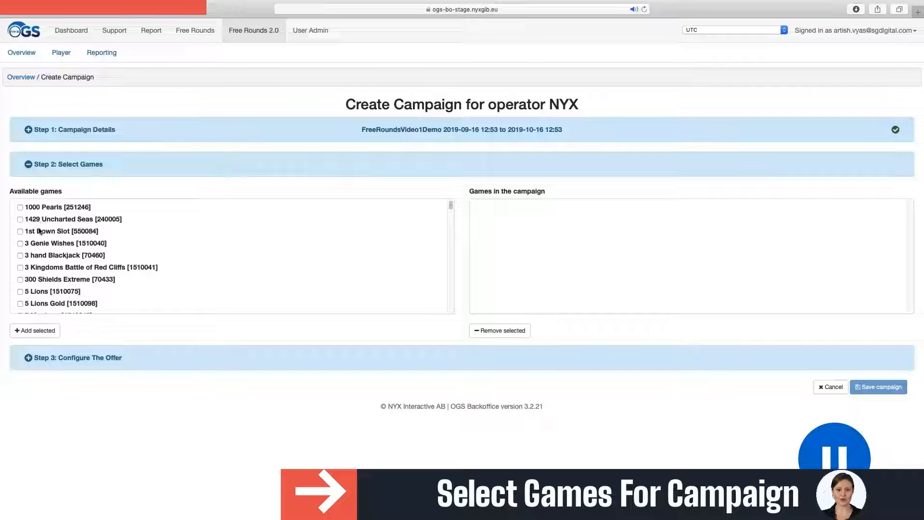
scroll(39, 237, "down", 5)
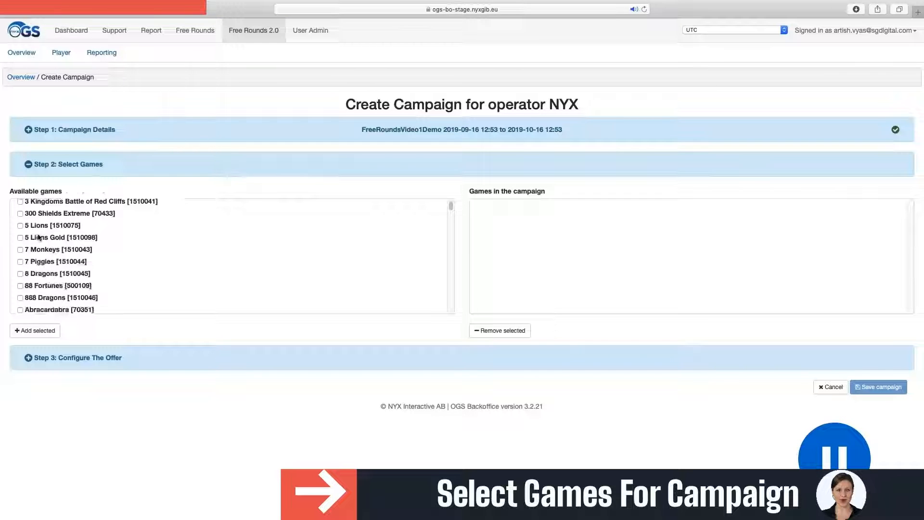
scroll(38, 237, "down", 15)
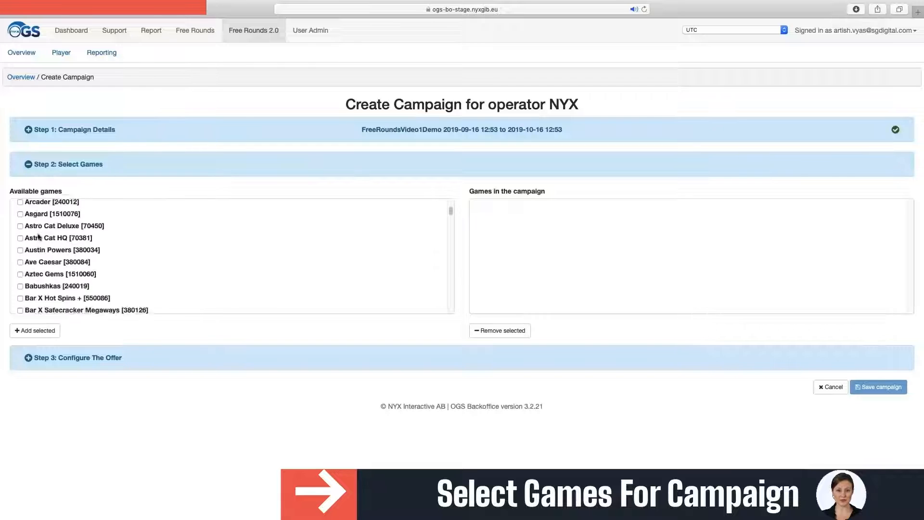
scroll(39, 236, "down", 2)
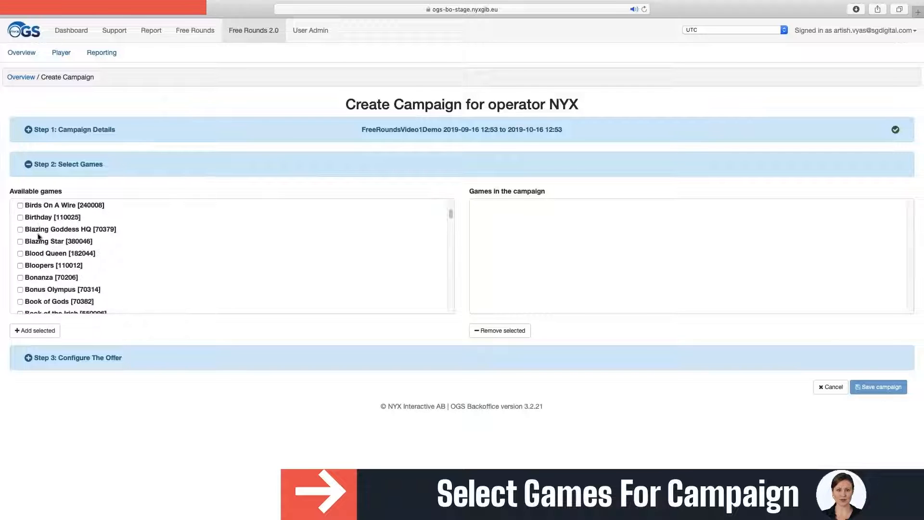
left_click(20, 278)
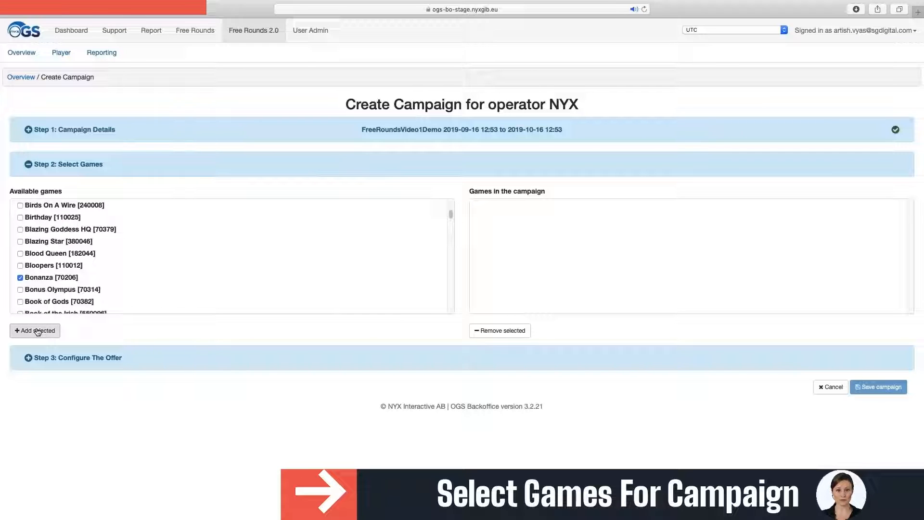
left_click(37, 330)
scroll(55, 262, "down", 10)
scroll(54, 262, "down", 15)
scroll(36, 256, "down", 5)
scroll(36, 256, "down", 2)
scroll(35, 256, "up", 5)
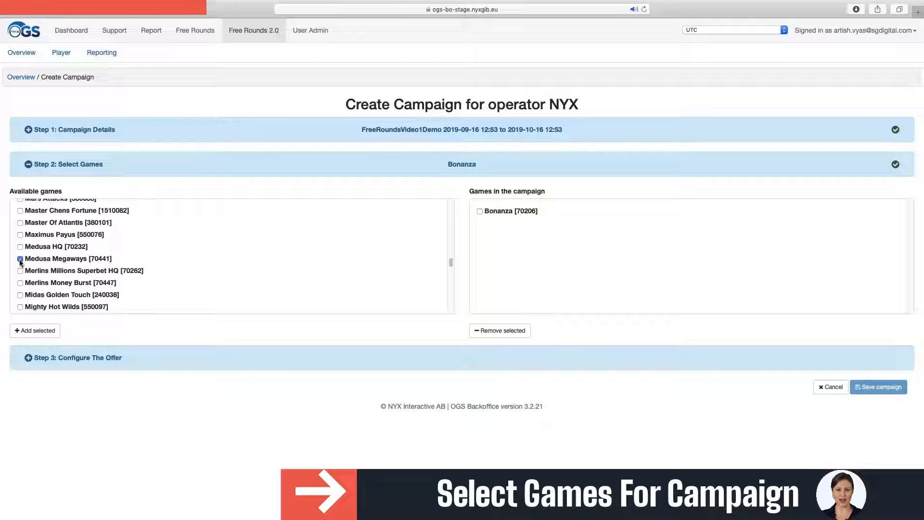
left_click(47, 332)
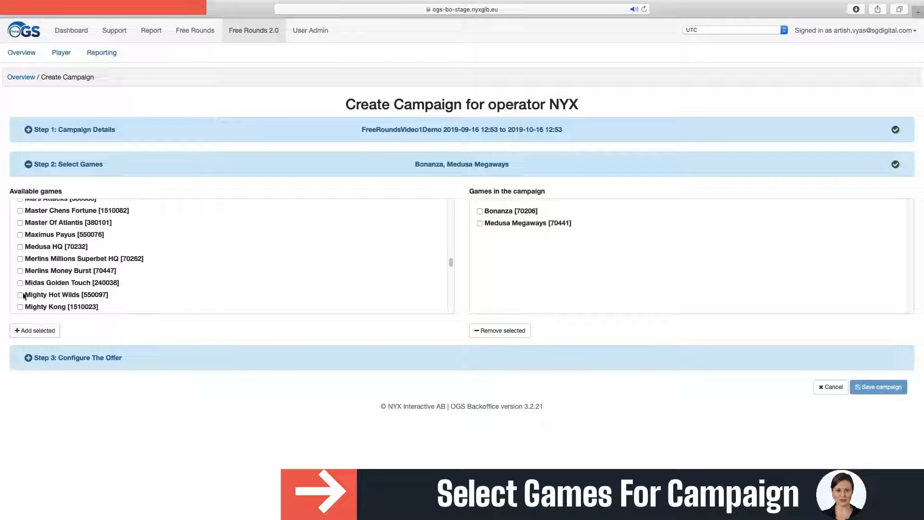
- Remove the mistakenly added Merlins Money Burst and add Rainbow Riches DUAL instead
left_click(37, 331)
left_click(496, 331)
scroll(34, 276, "down", 10)
scroll(34, 277, "down", 15)
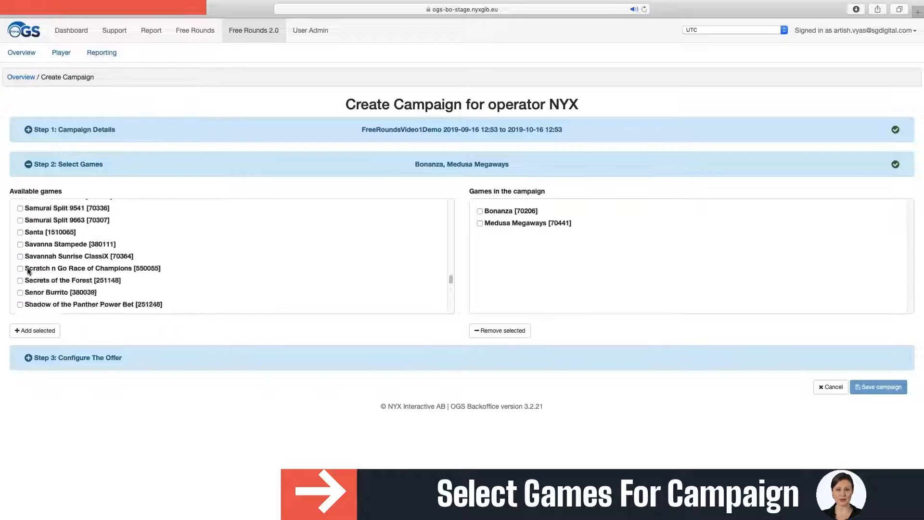
scroll(28, 271, "up", 5)
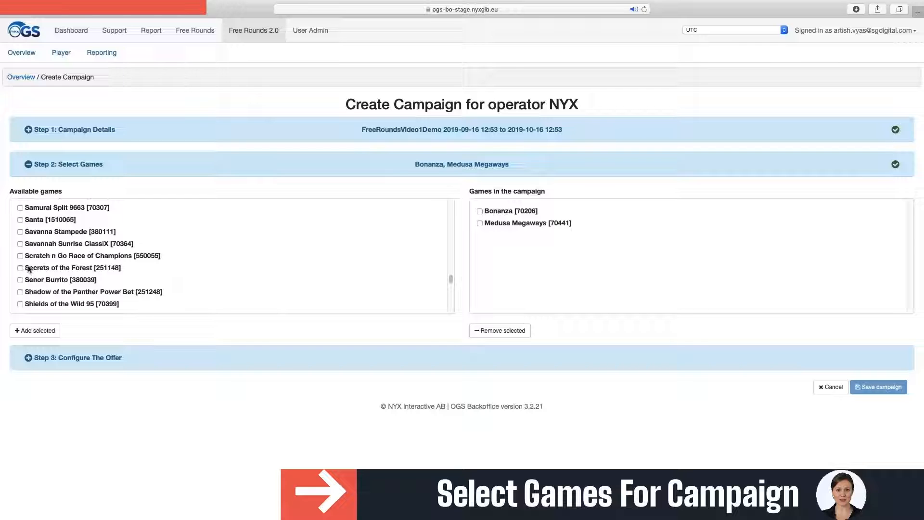
scroll(29, 270, "up", 10)
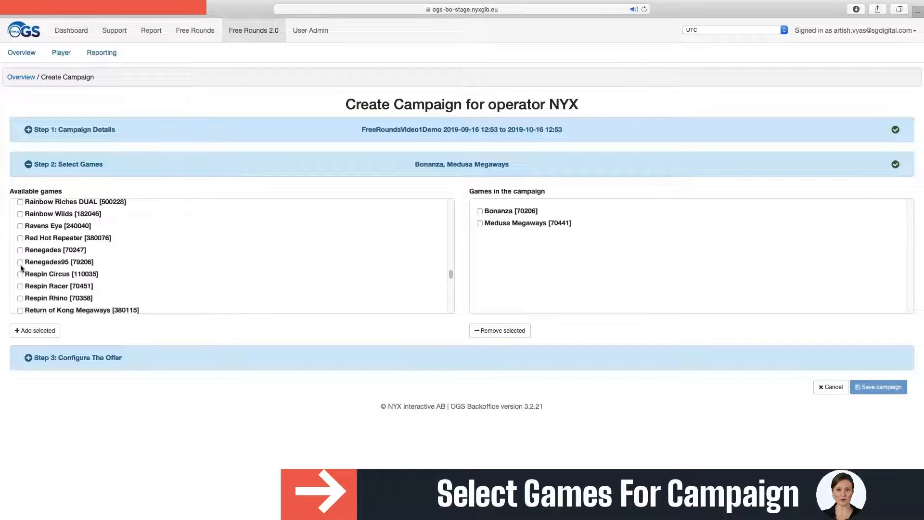
left_click(19, 226)
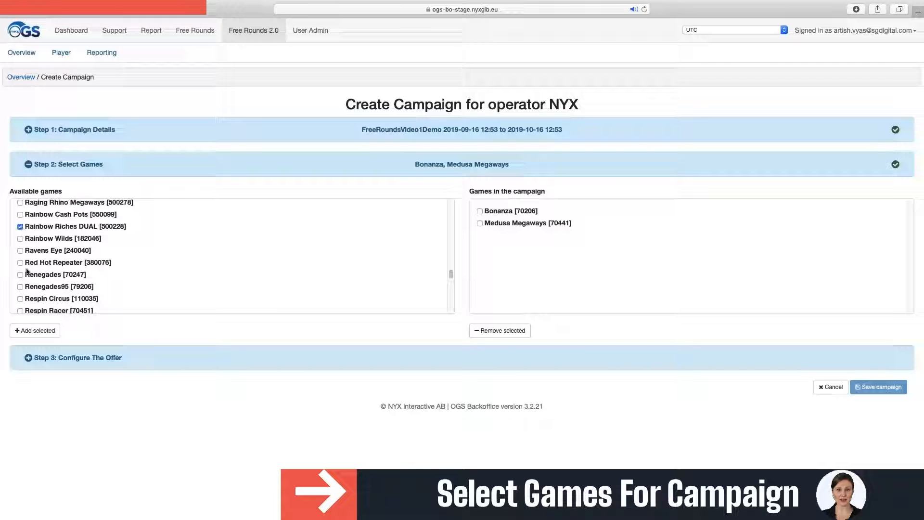
left_click(36, 329)
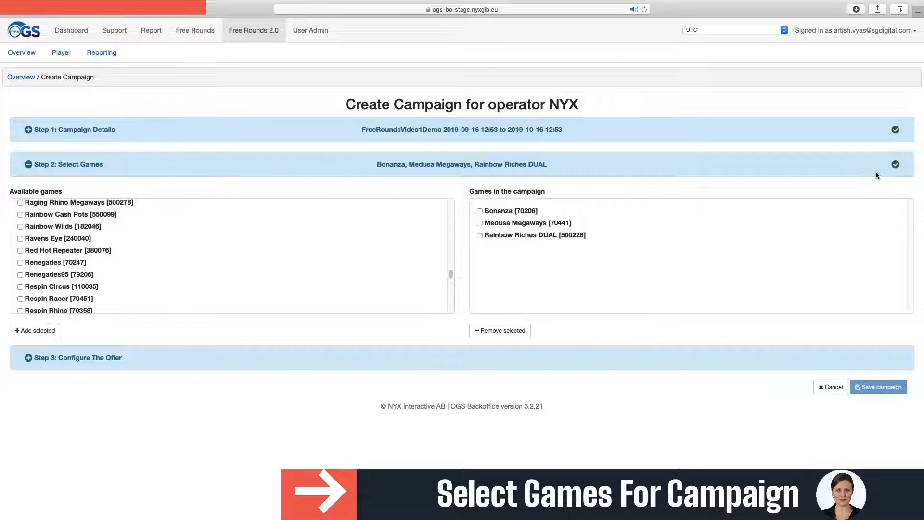
left_click(29, 165)
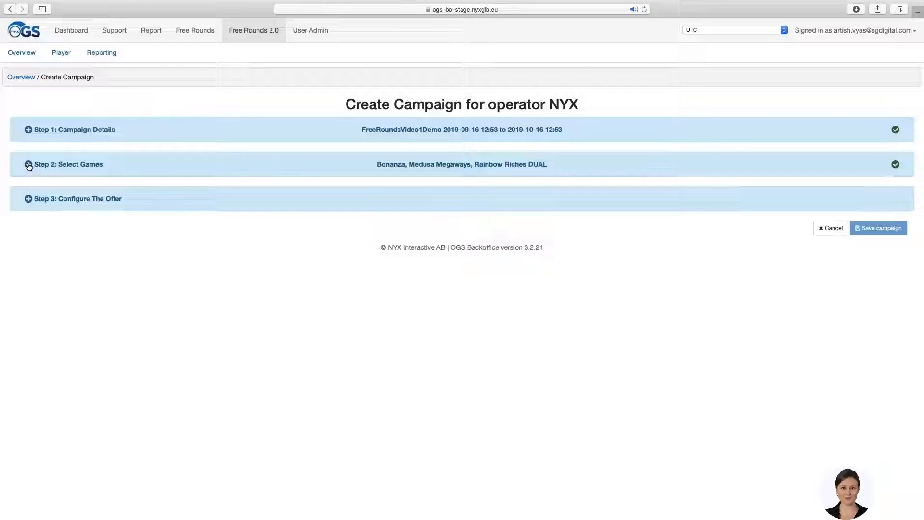
- Set the campaign value per customer to 20 with EUR as the currency
left_click(29, 198)
left_click(96, 257)
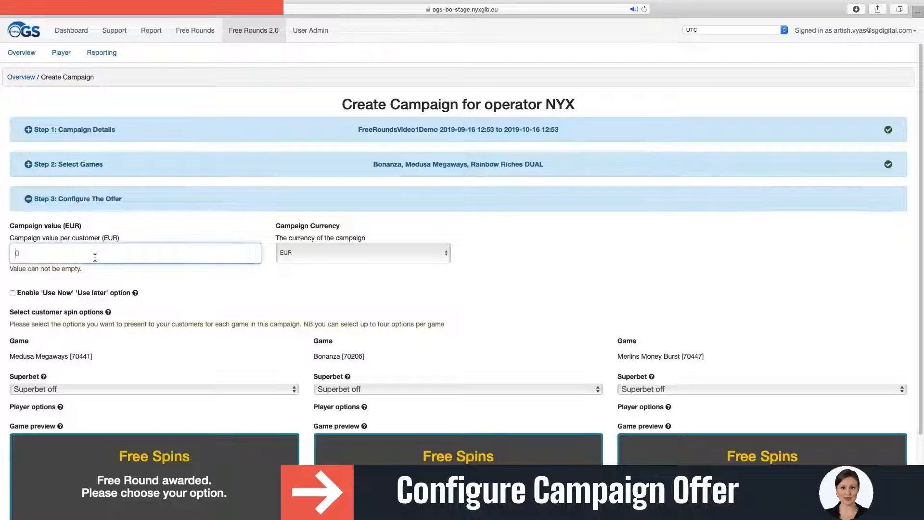
type("20")
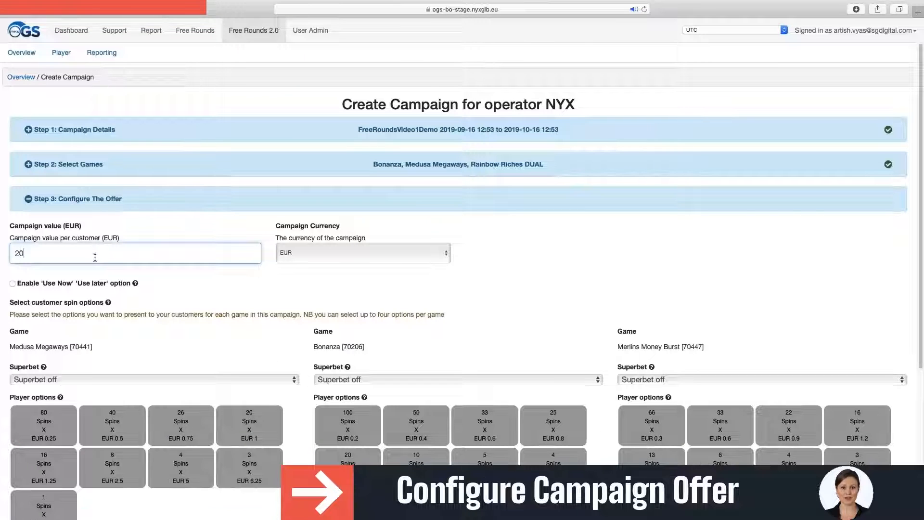
left_click(327, 252)
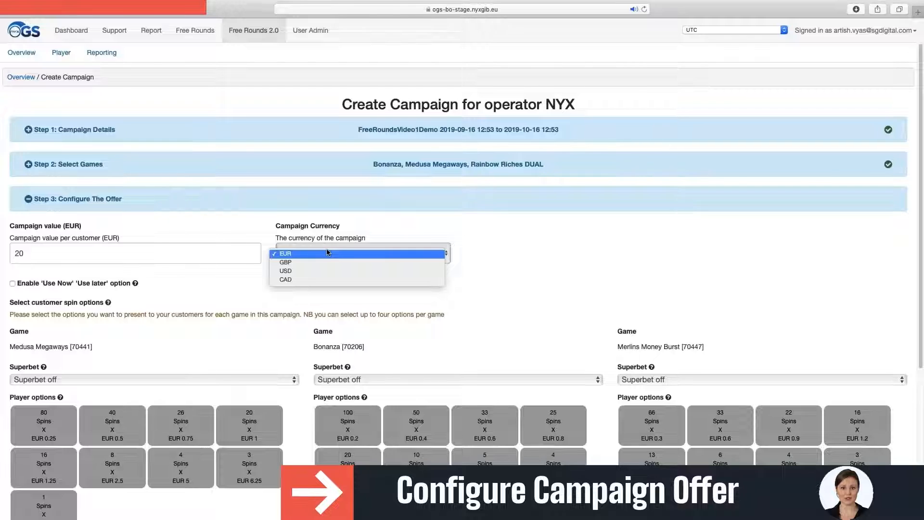
left_click(327, 253)
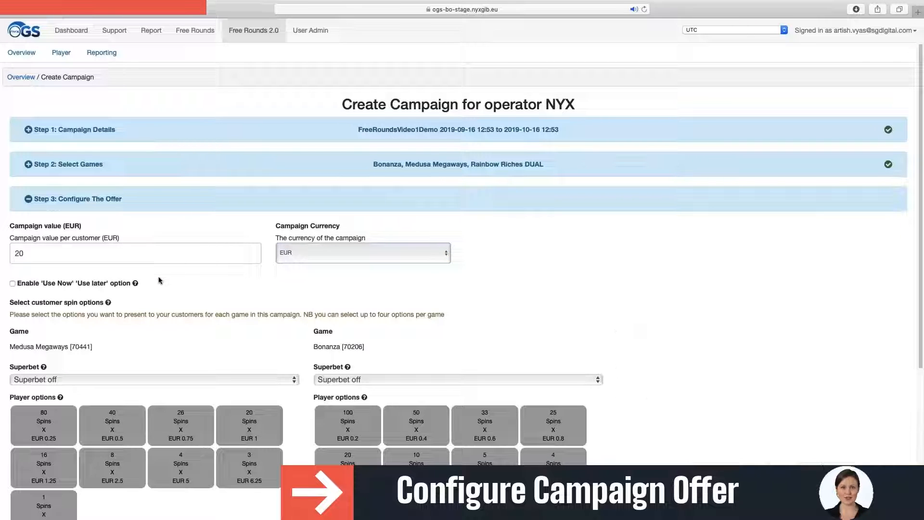
- Enable the 'Use Now' / 'Use later' option for players
left_click(13, 284)
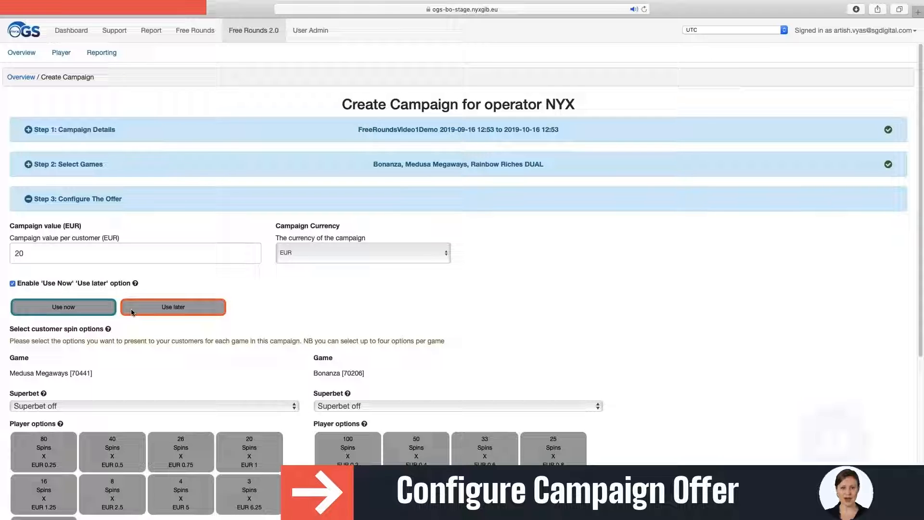
scroll(131, 310, "down", 3)
scroll(132, 311, "down", 1)
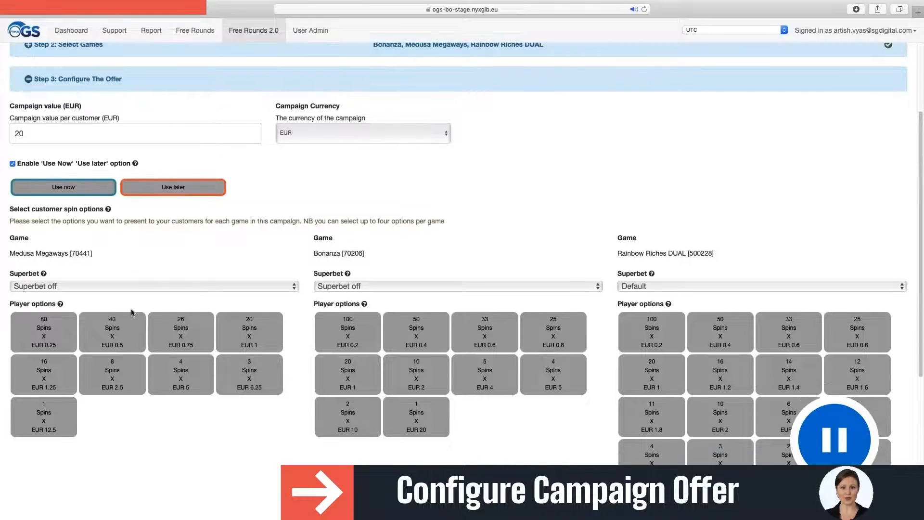
scroll(131, 312, "down", 1)
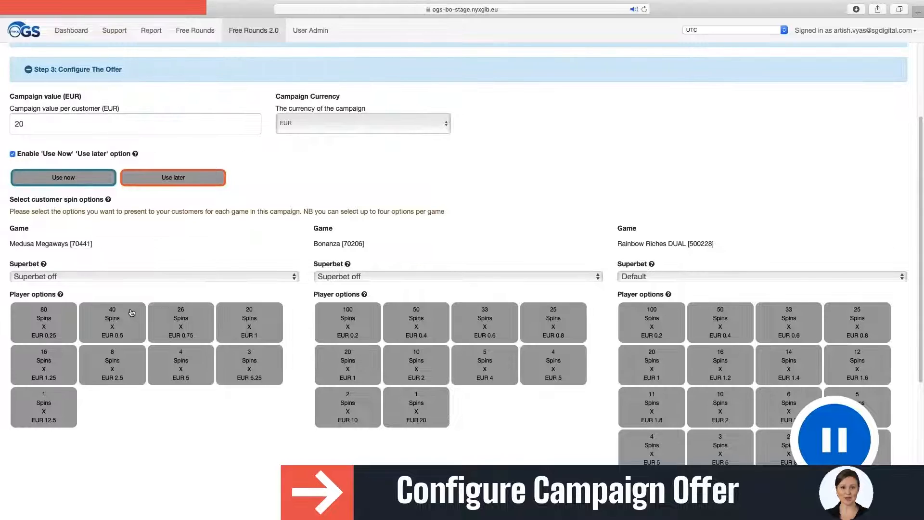
- Offer Medusa Megaways players 80×€0.25, 8×€2.5 and 40×€0.5 spins
left_click(63, 324)
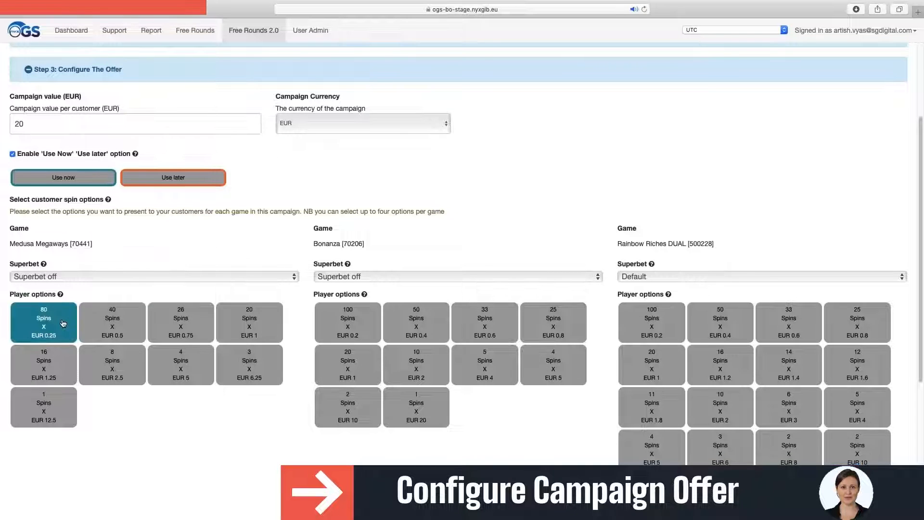
left_click(130, 367)
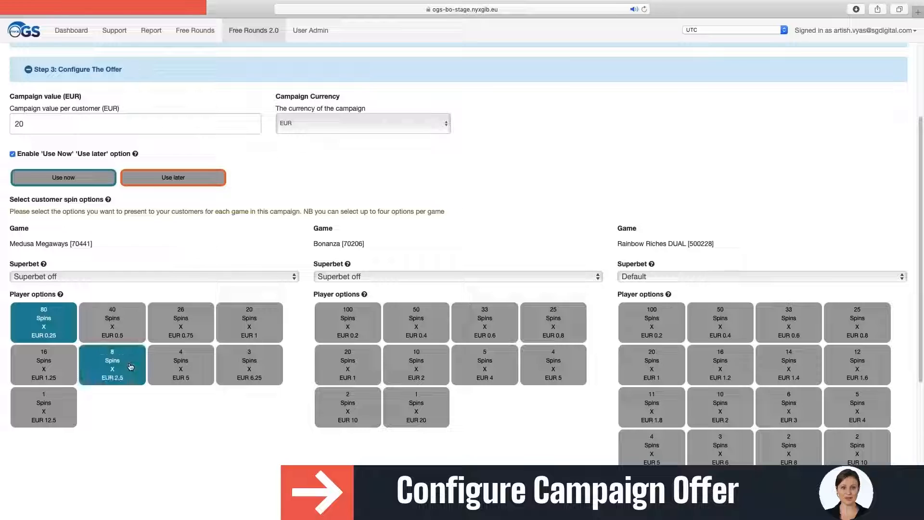
left_click(136, 331)
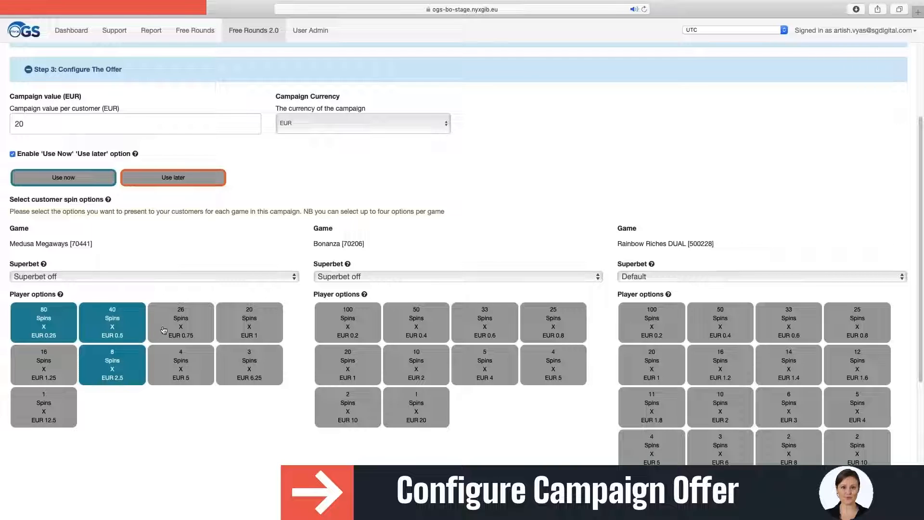
- Offer Bonanza players 50×€0.4, 5×€4 and 1×€20 spins
left_click(396, 312)
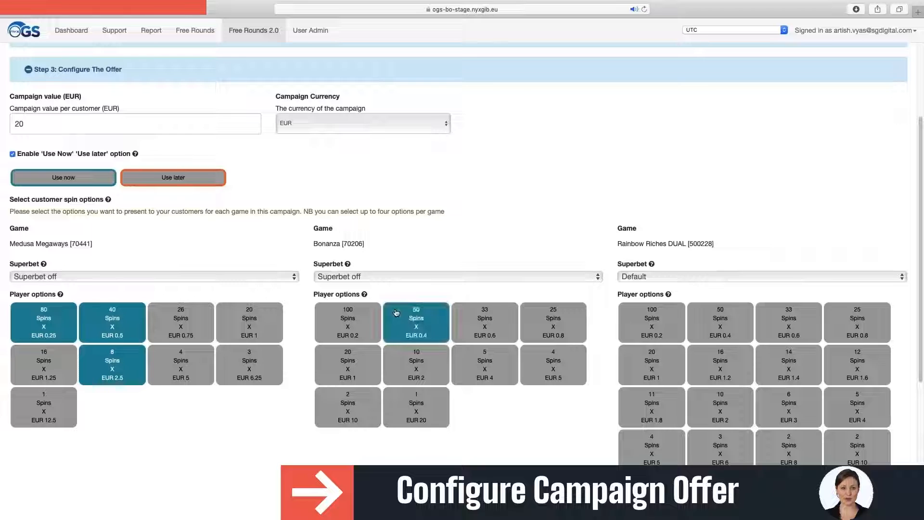
left_click(472, 358)
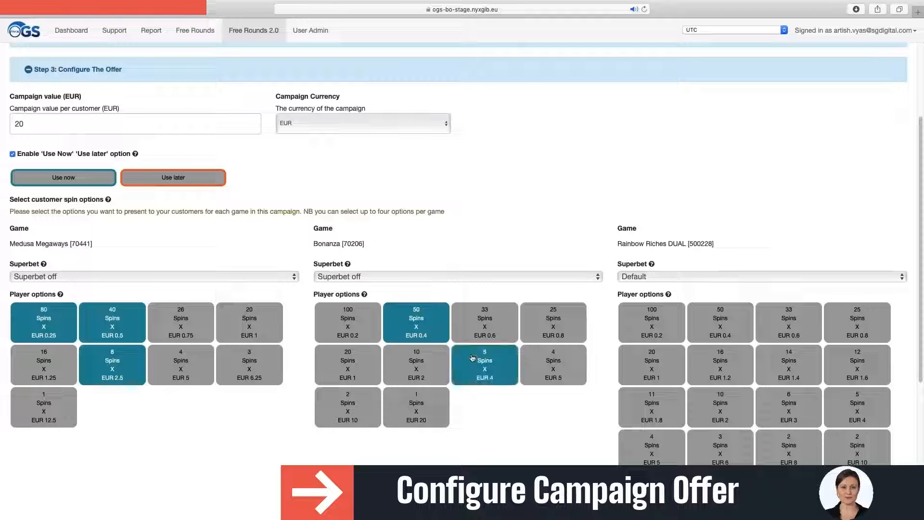
left_click(396, 397)
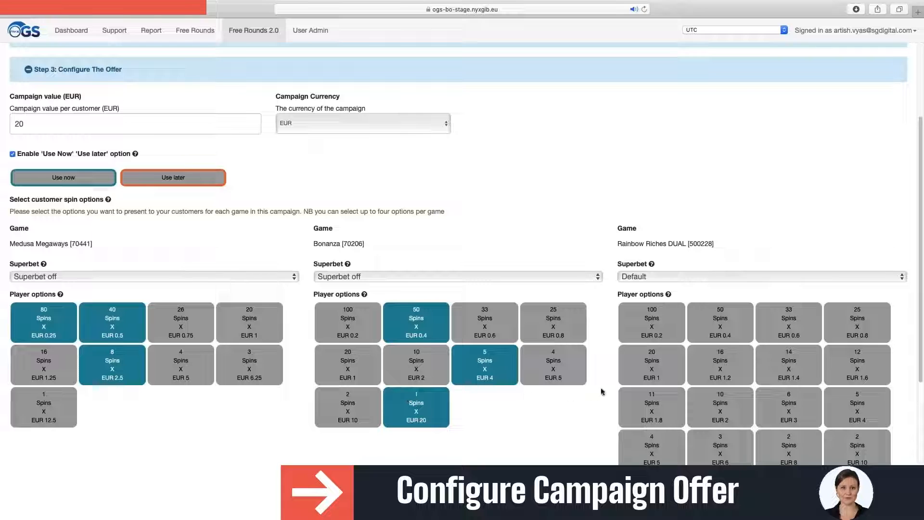
- Offer Rainbow Riches DUAL players 50×€0.4, 10×€2 and 1×€14 spins
left_click(715, 337)
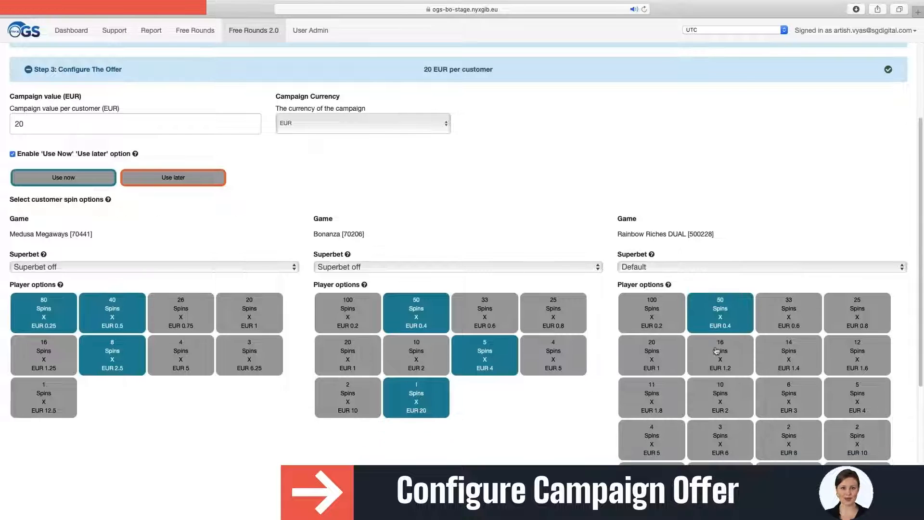
left_click(718, 389)
scroll(719, 395, "down", 1)
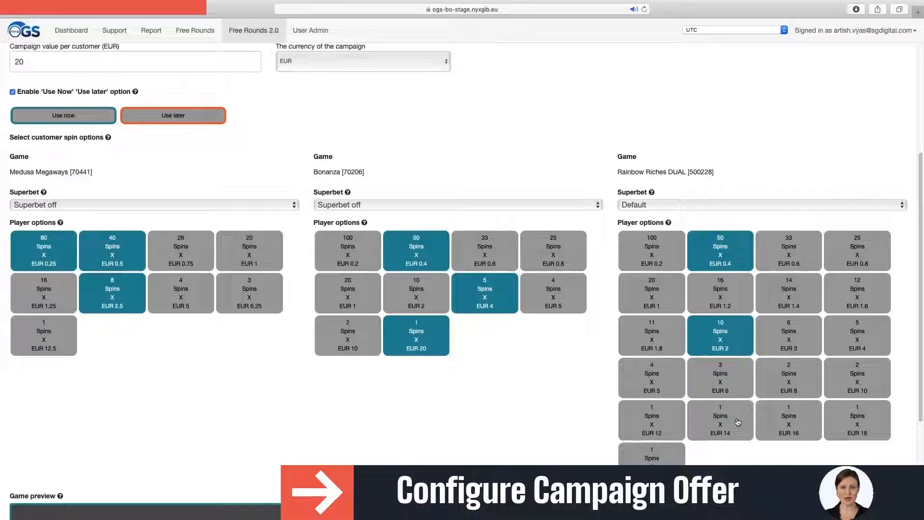
left_click(738, 422)
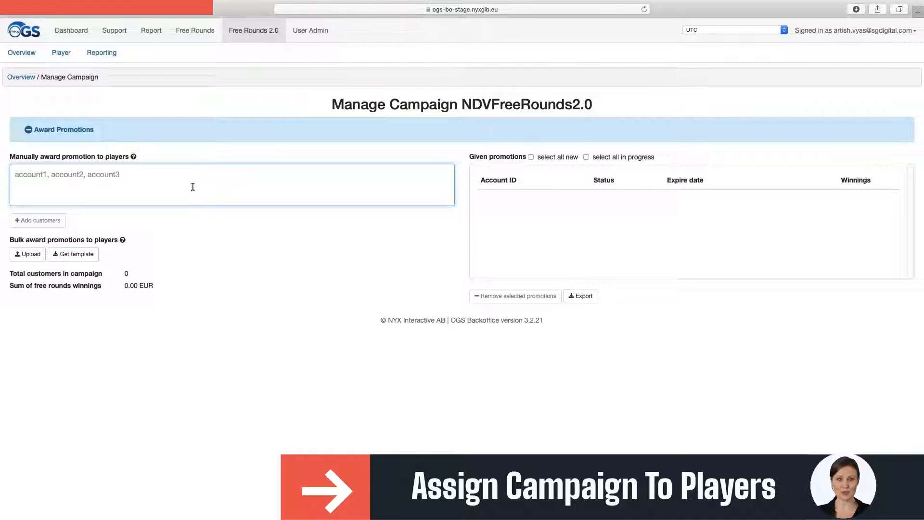
- Manually award the campaign to one entered player account, then begin a bulk upload
type("12536")
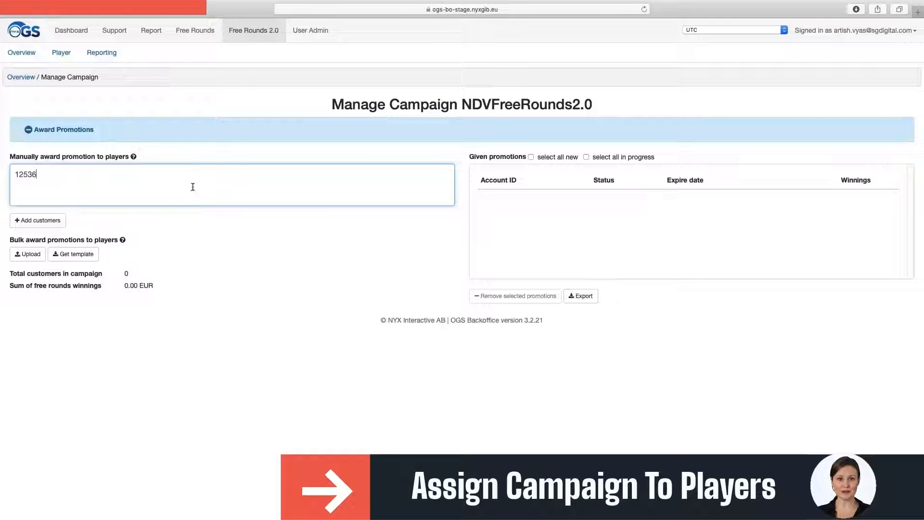
left_click(38, 220)
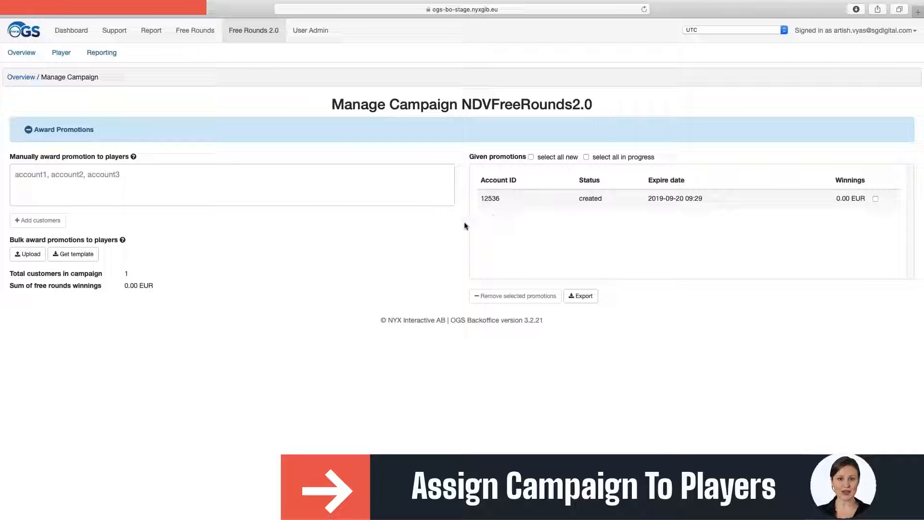
left_click(35, 256)
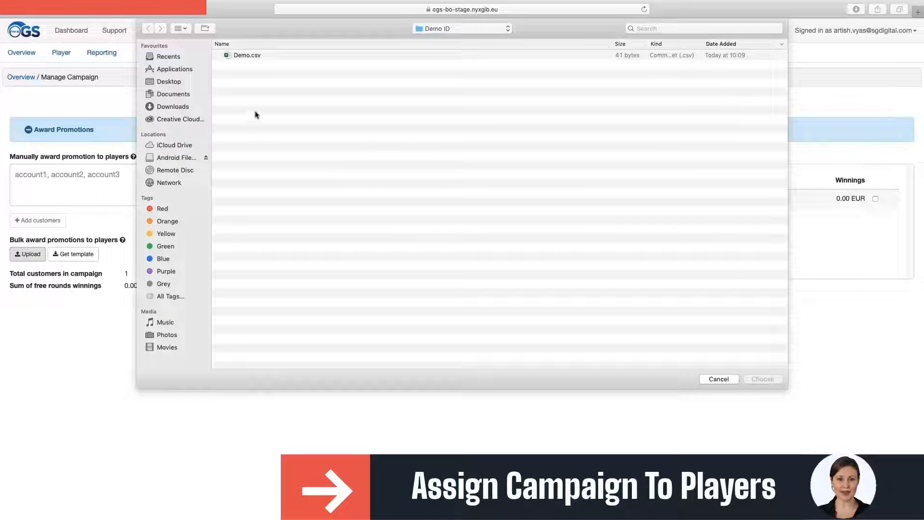
- Load the account IDs from Demo.csv and award the campaign to them
left_click(250, 55)
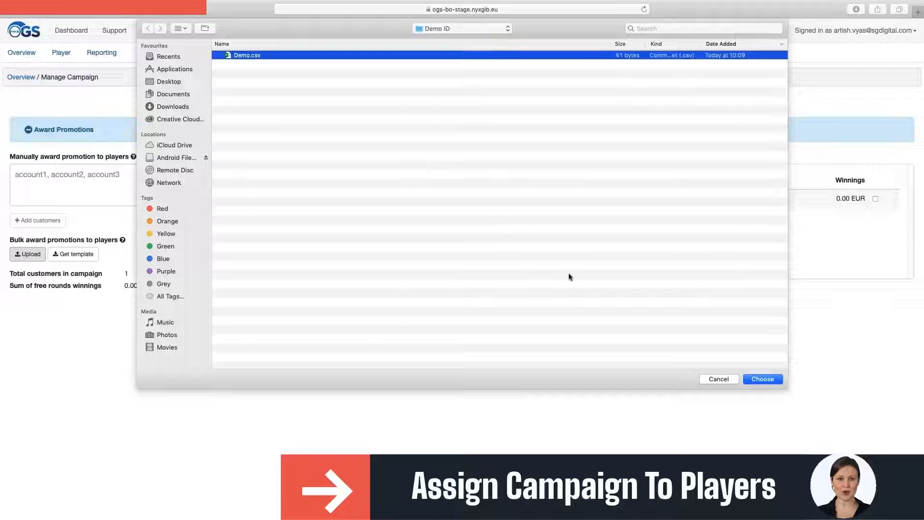
left_click(764, 380)
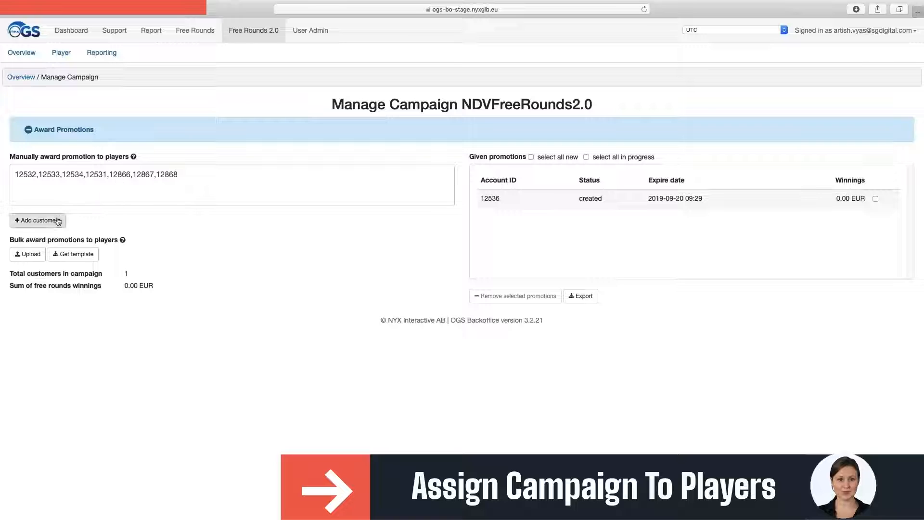
left_click(38, 221)
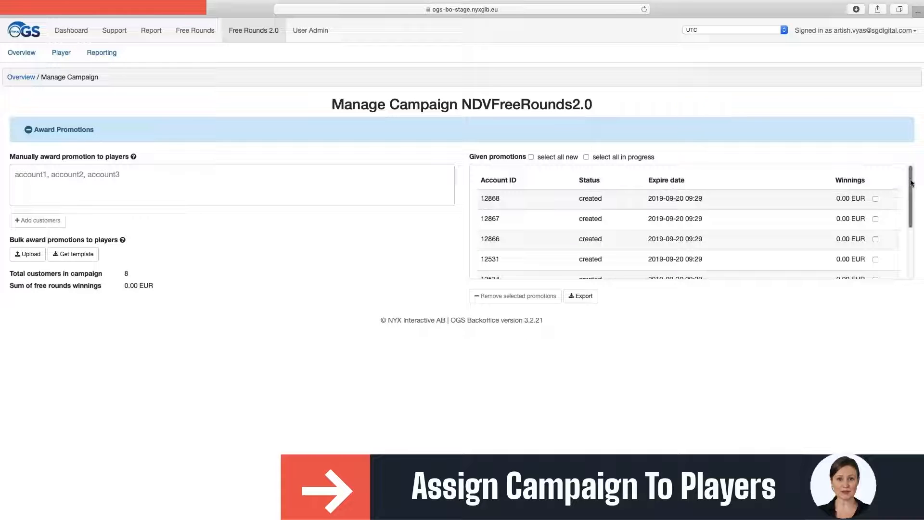
mouse_move(911, 183)
left_mouse_down()
mouse_move(912, 241)
mouse_move(909, 175)
left_mouse_up()
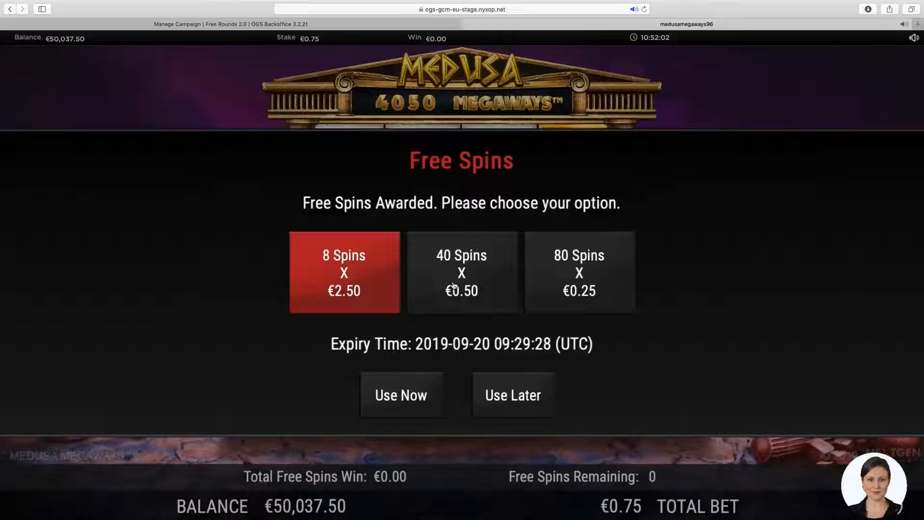
- Choose the 80 spins × €0.25 offer in Medusa Megaways and use it now
left_click(453, 285)
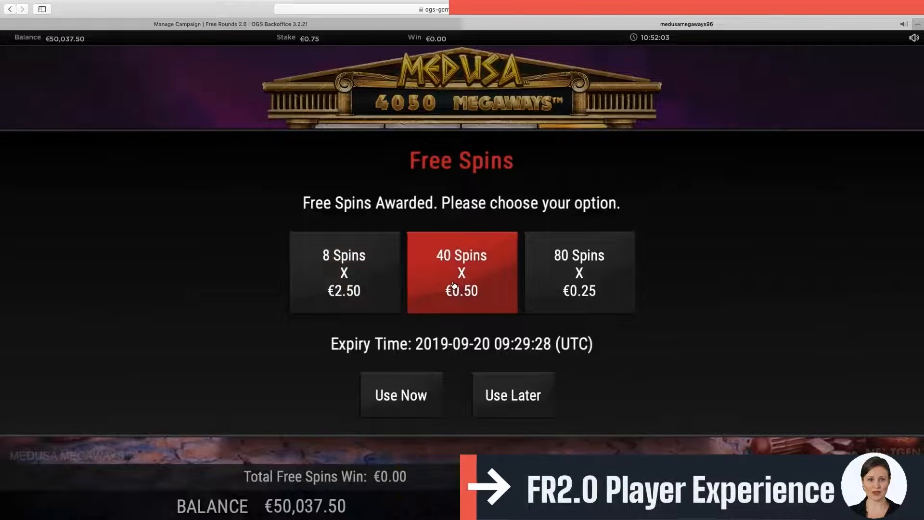
left_click(570, 285)
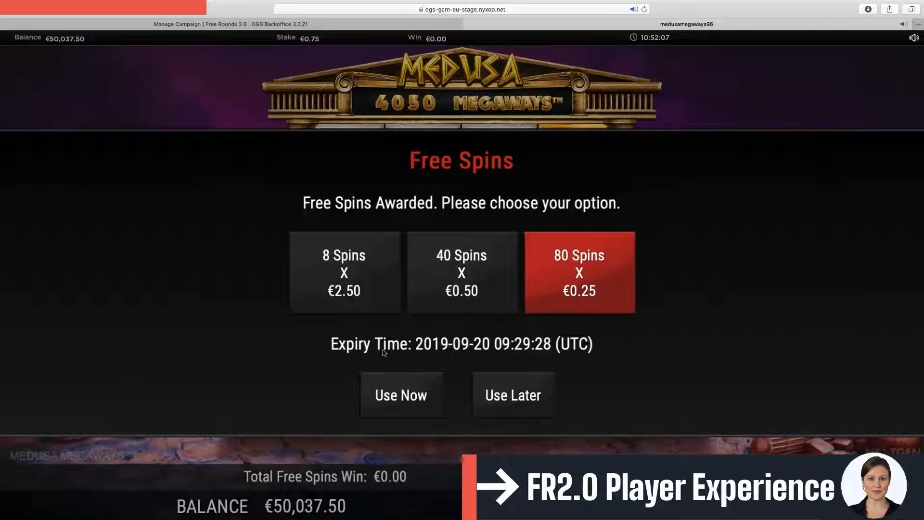
left_click(393, 392)
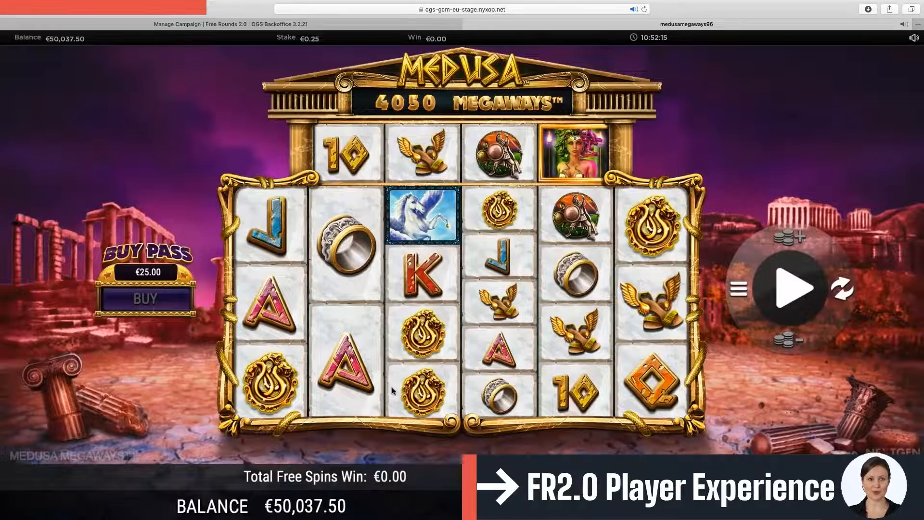
- Keep spinning the free spins until the Free Spins summary reports a €9.32 total win
left_click(794, 292)
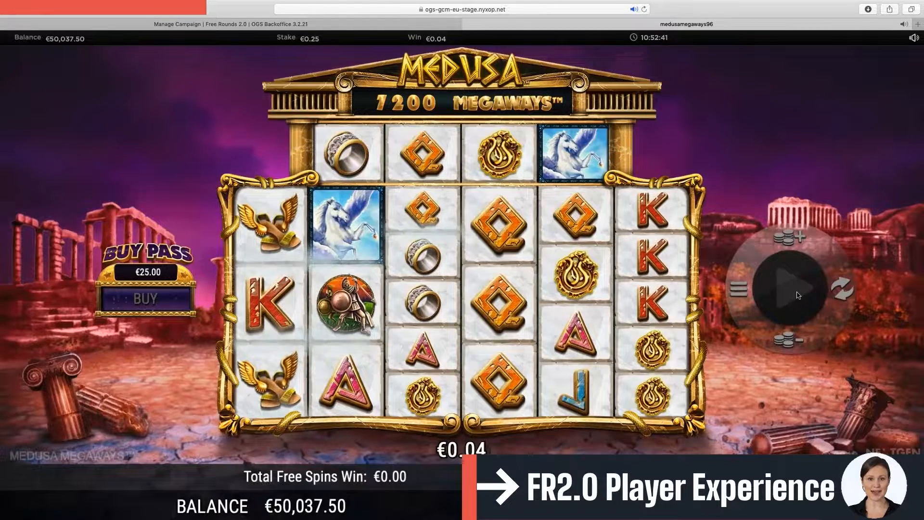
left_click(797, 294)
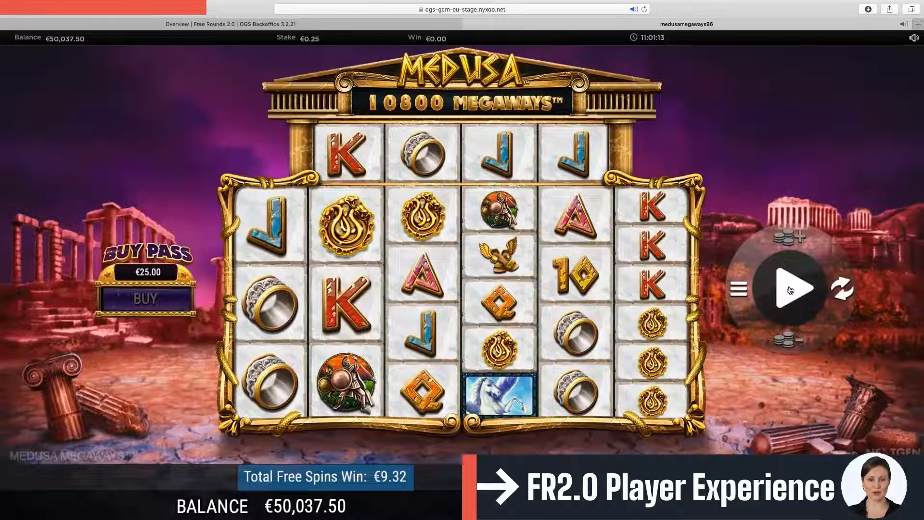
left_click(790, 290)
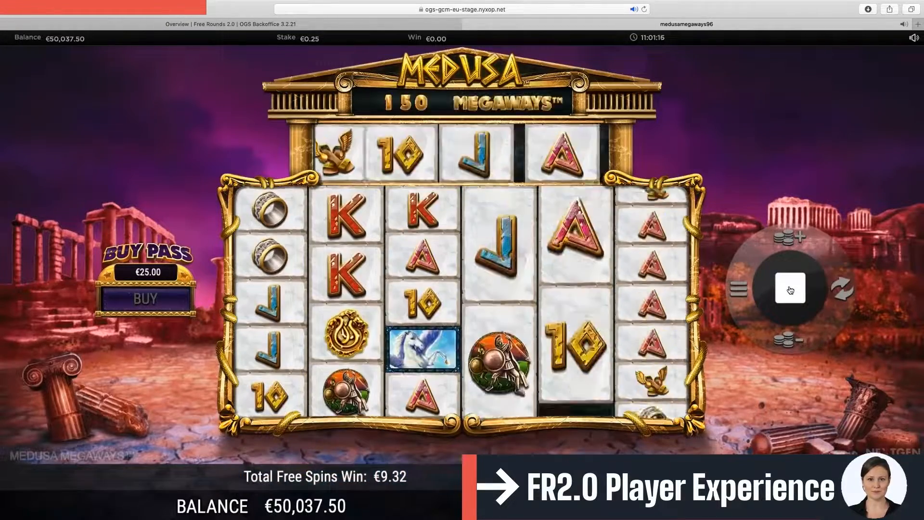
left_click(791, 290)
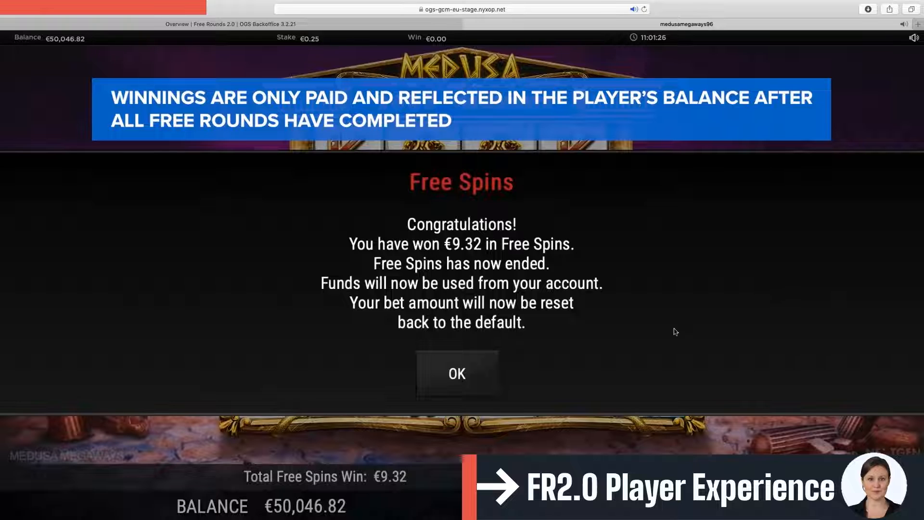
- Dismiss the €9.32 Free Spins summary and open the campaign's Manage page in the backoffice
left_click(457, 373)
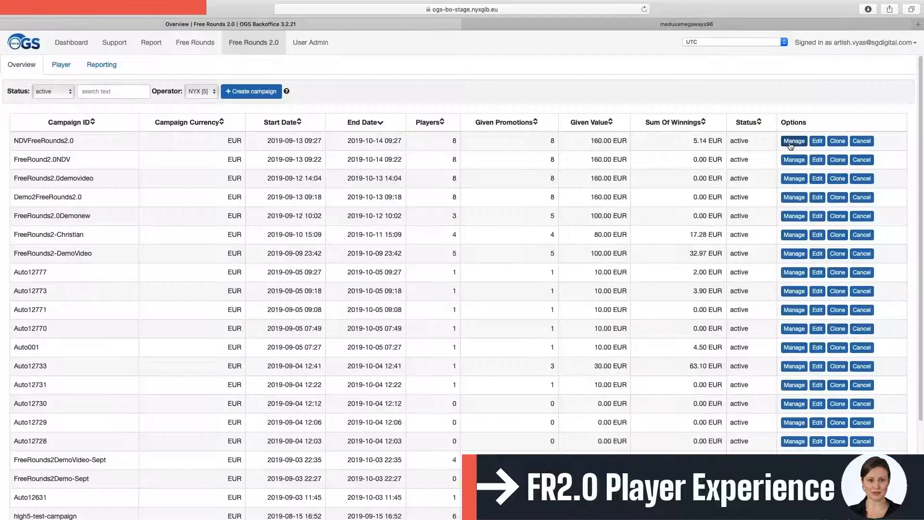
left_click(789, 145)
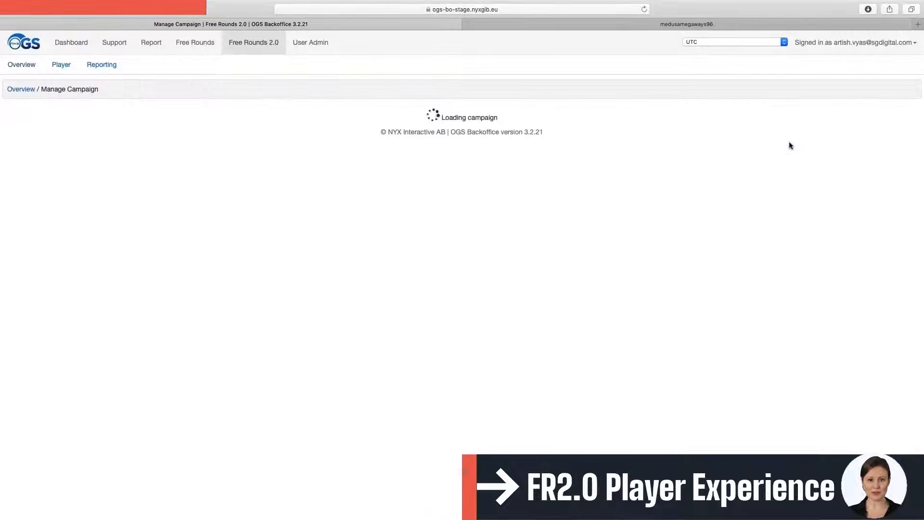